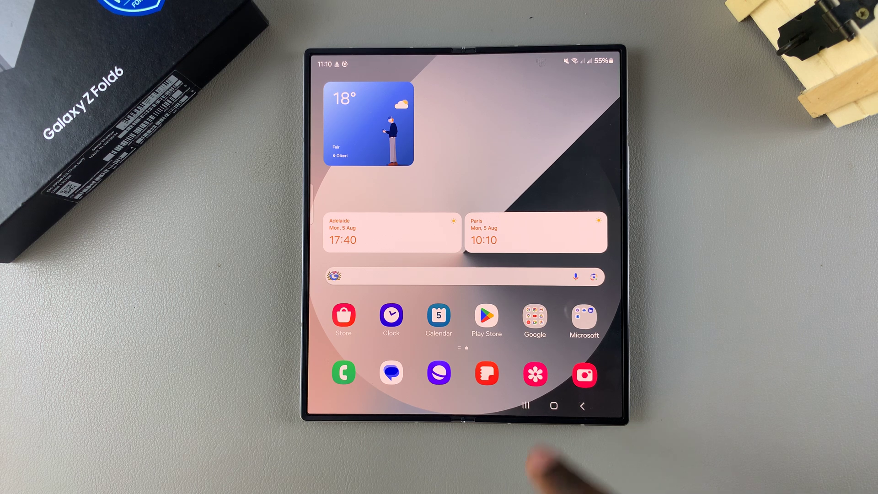
# Launch Settings from the app drawer and open About phone, showing the name Phone of Bedlam
pyautogui.moveTo(563, 384); pyautogui.dragTo(597, 220)
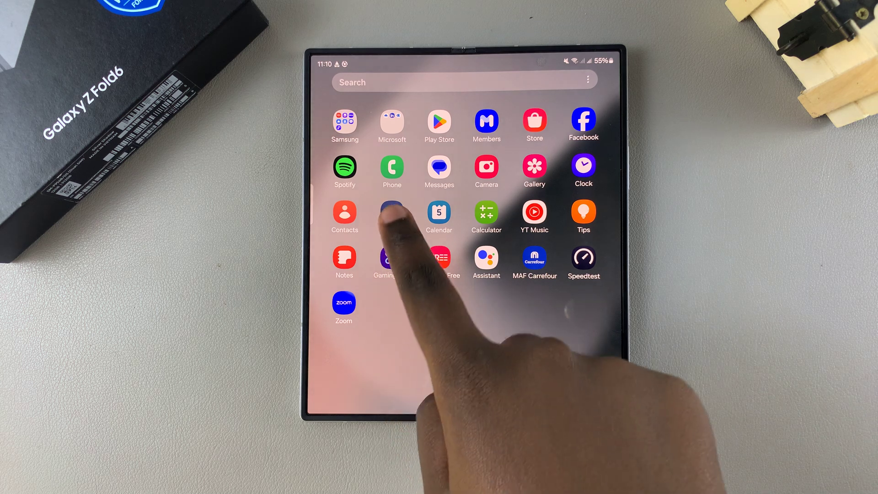
pyautogui.click(392, 213)
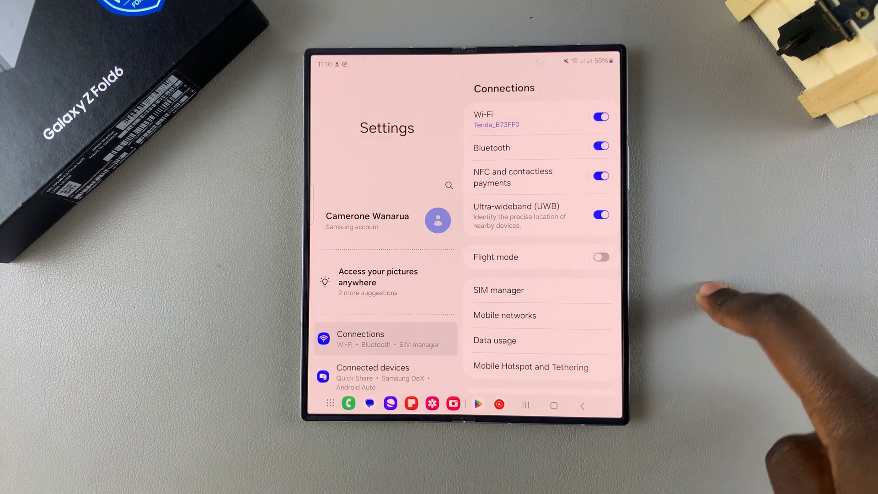
pyautogui.moveTo(392, 343); pyautogui.dragTo(421, 120)
pyautogui.moveTo(362, 340); pyautogui.dragTo(472, 167)
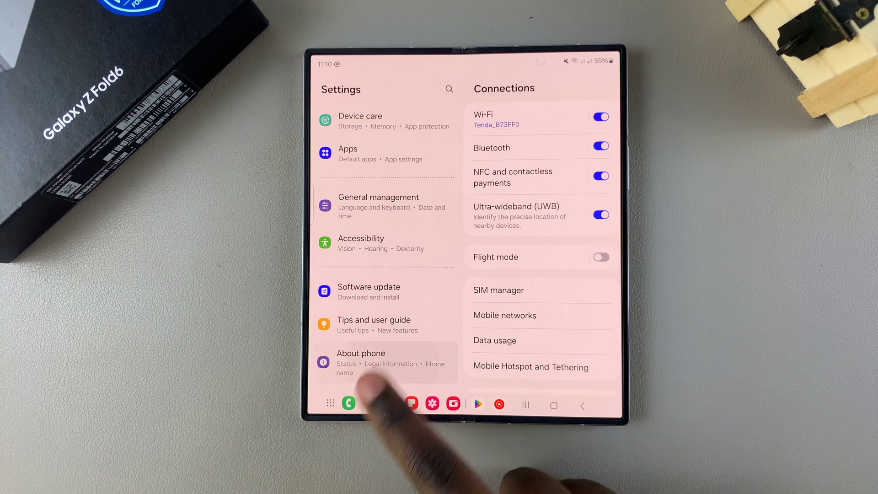
pyautogui.click(361, 360)
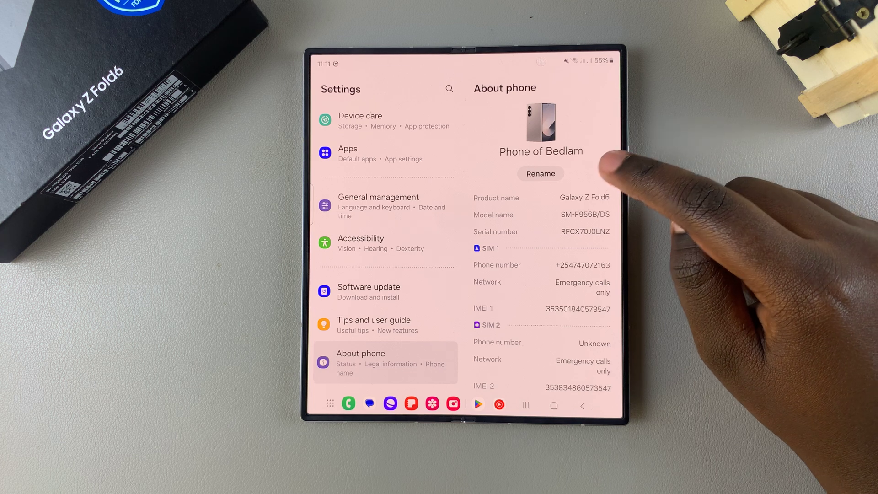
# Replace the device name Phone of Bedlam with the suggested word Pandemonium and save it
pyautogui.click(535, 173)
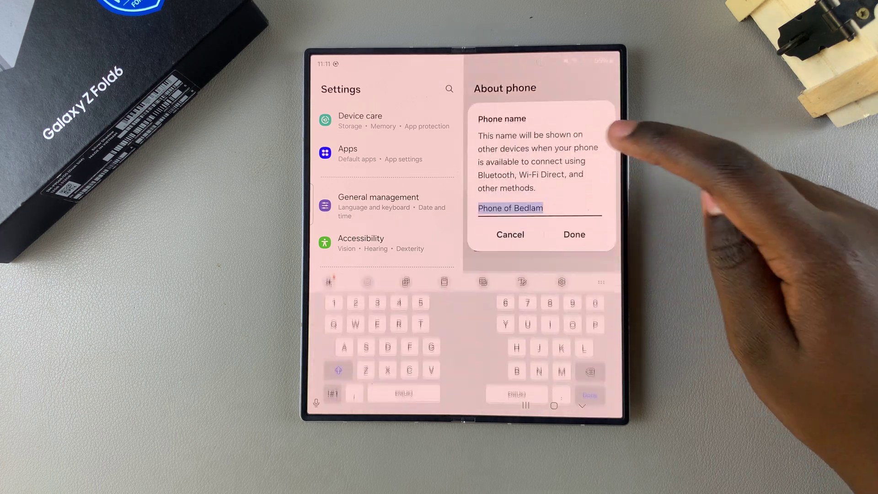
pyautogui.press('BackSpace')
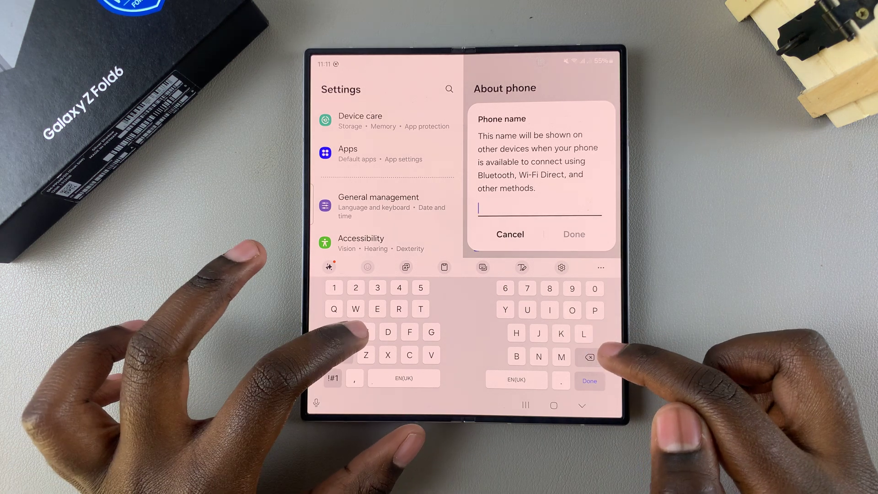
pyautogui.write('Pa')
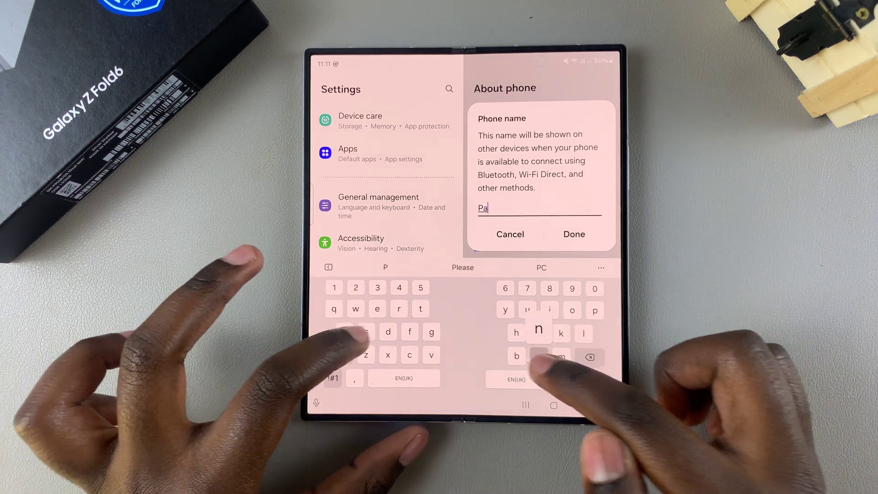
pyautogui.write('ndemoni')
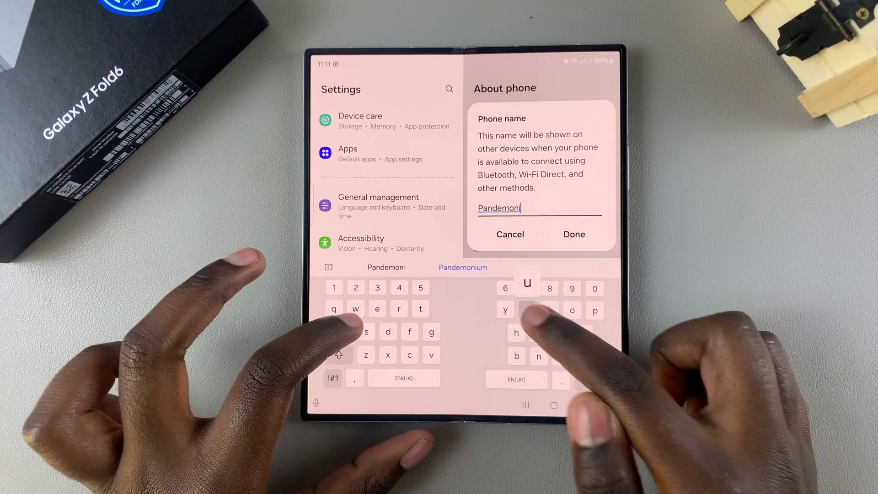
pyautogui.write('u')
pyautogui.click(462, 267)
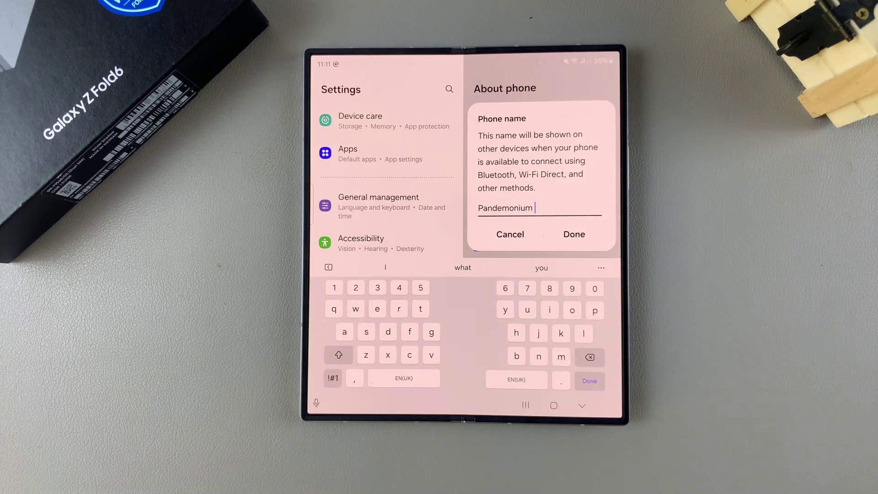
pyautogui.click(574, 233)
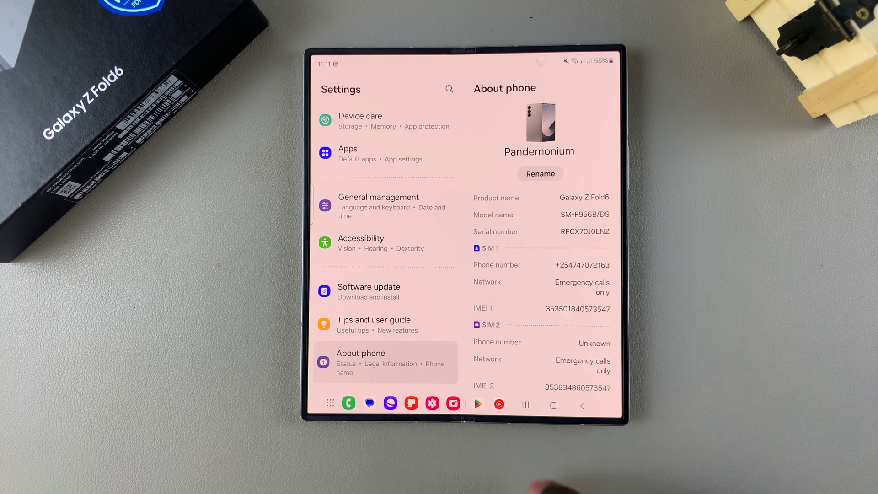
# Go home and swipe the Settings card away in Recents
pyautogui.click(554, 406)
pyautogui.click(526, 405)
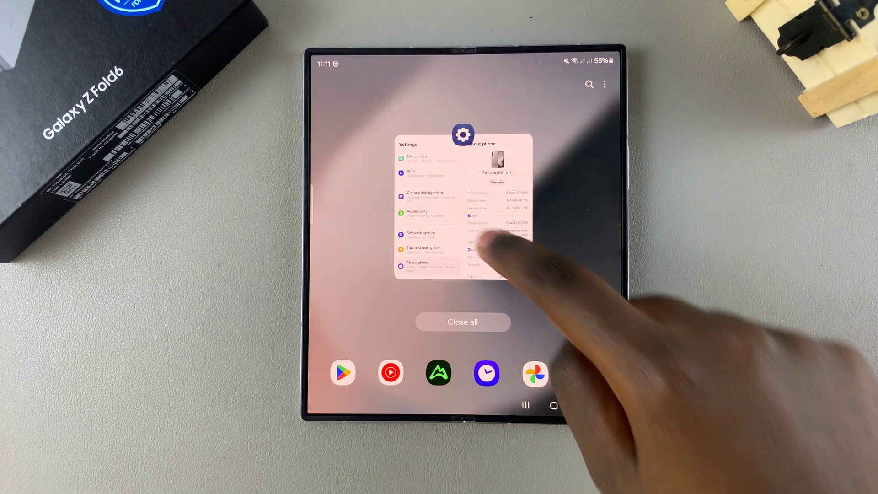
pyautogui.moveTo(500, 235); pyautogui.dragTo(500, 103)
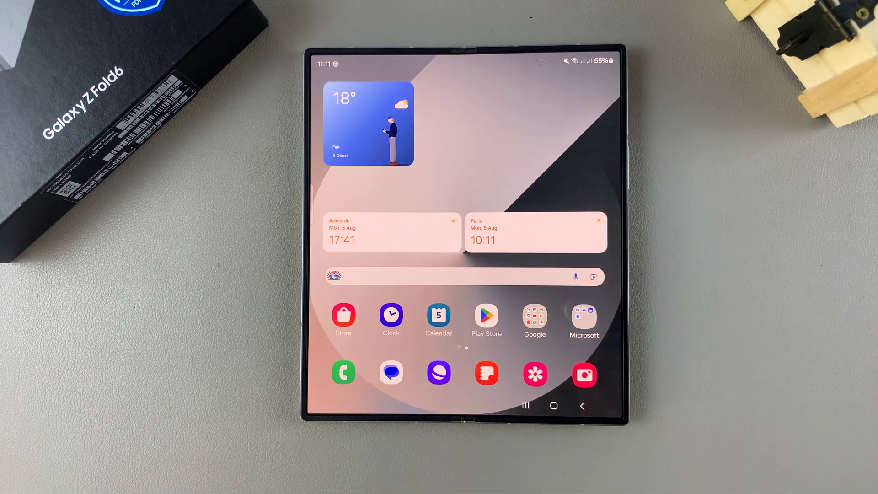